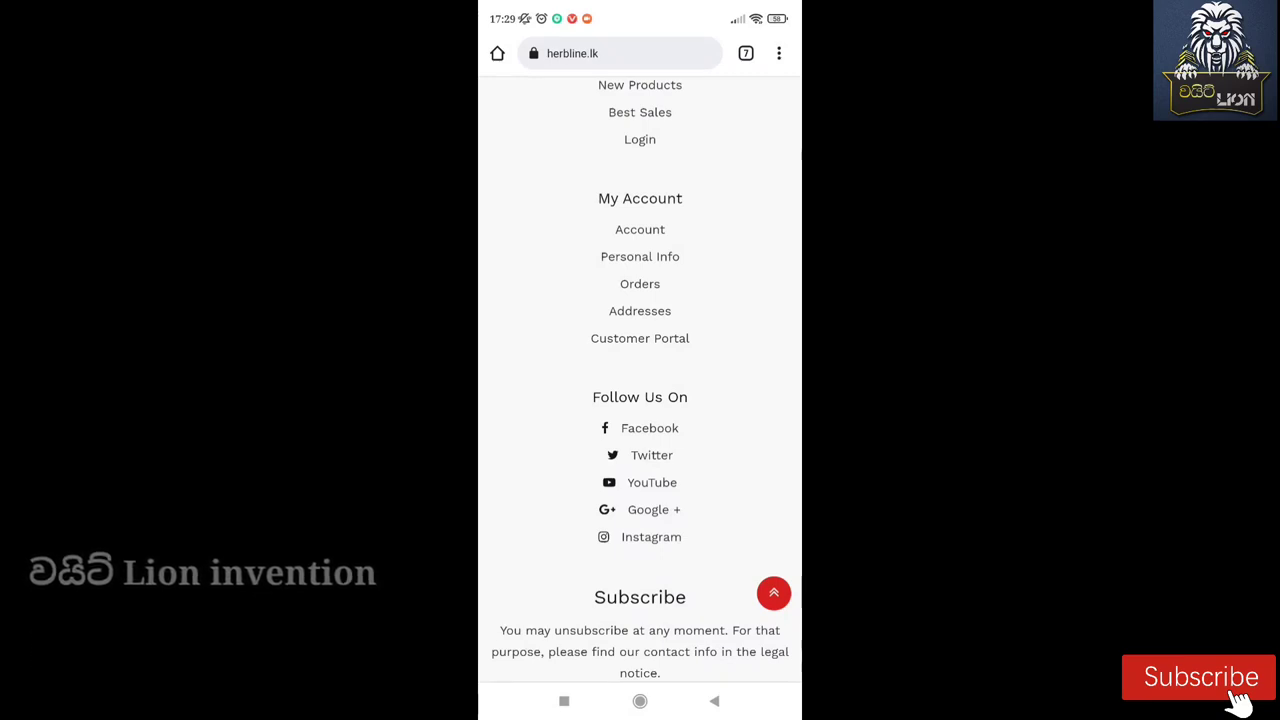
scroll(640, 380, up, 2)
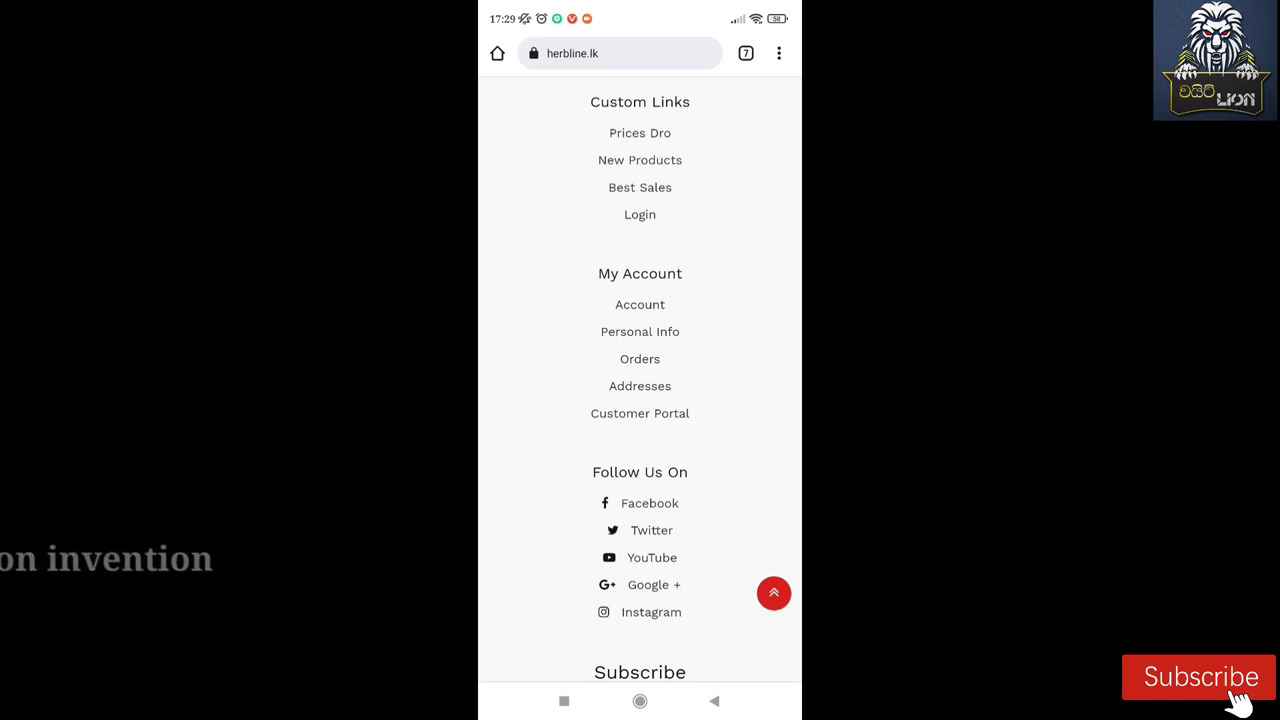
scroll(640, 380, up, 1)
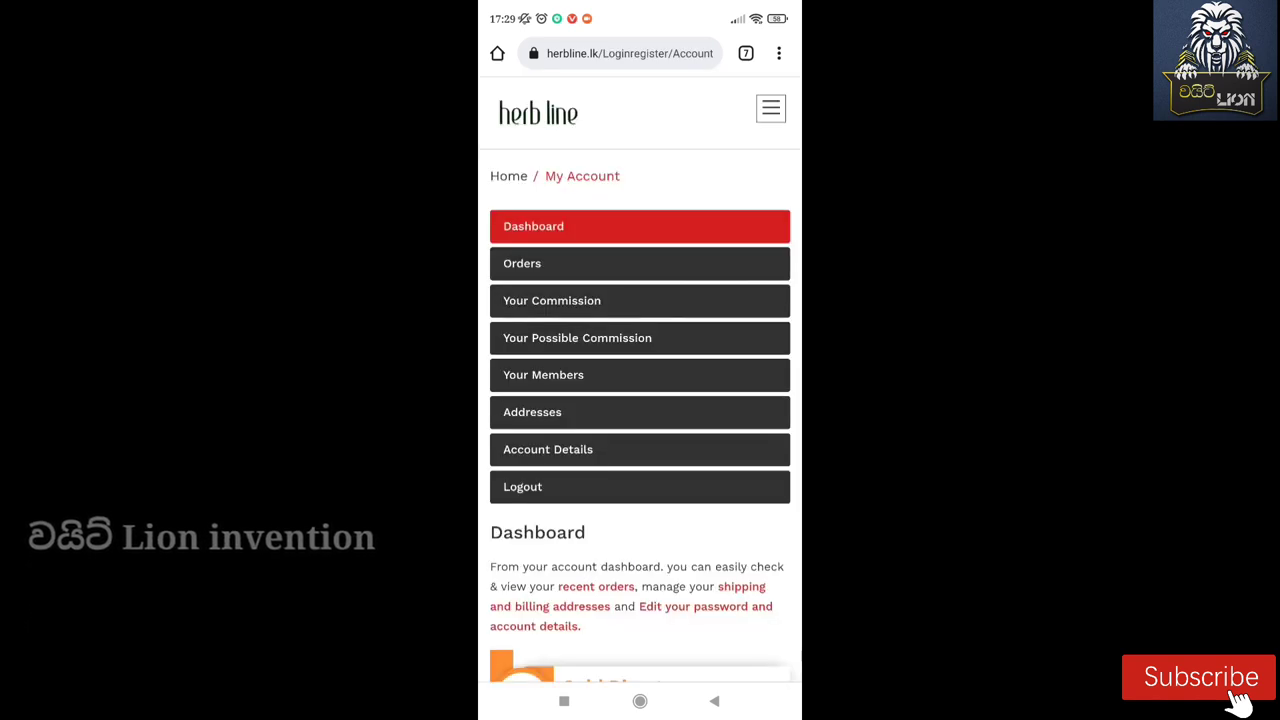
Step: Go to the Your Commission page from the Herbline account menu
click(678, 488)
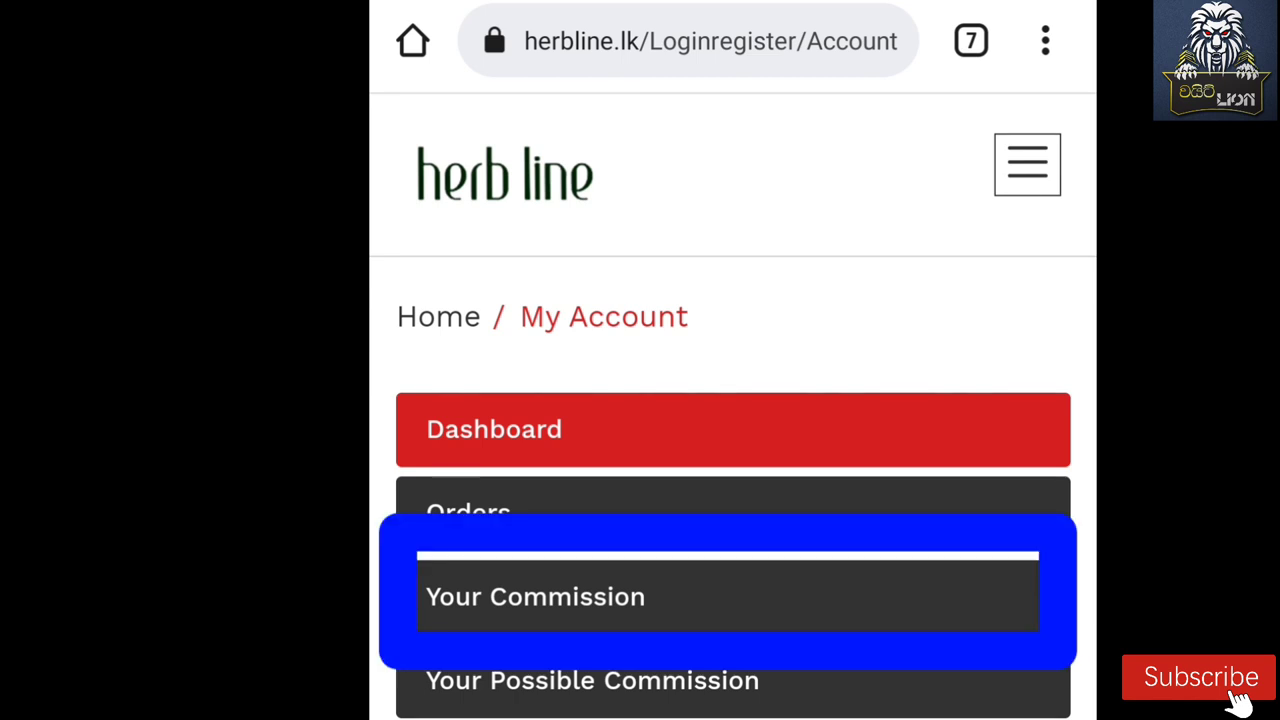
click(535, 596)
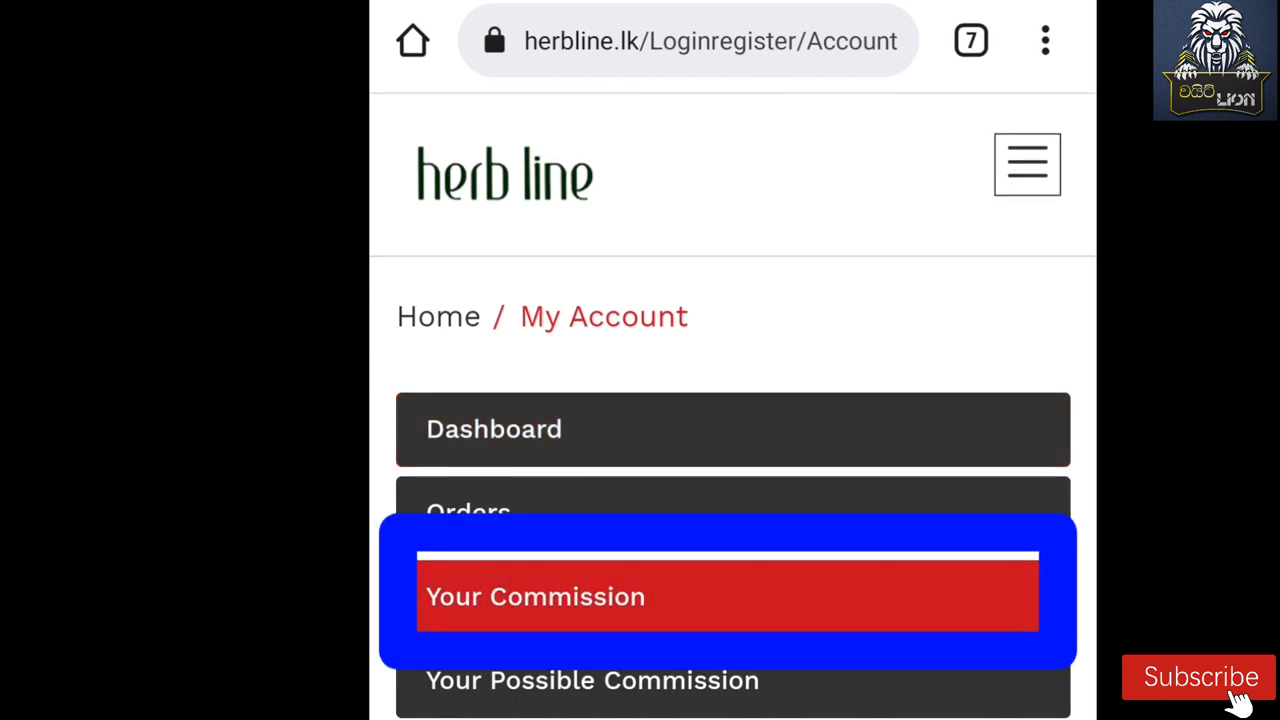
scroll(733, 400, down, 5)
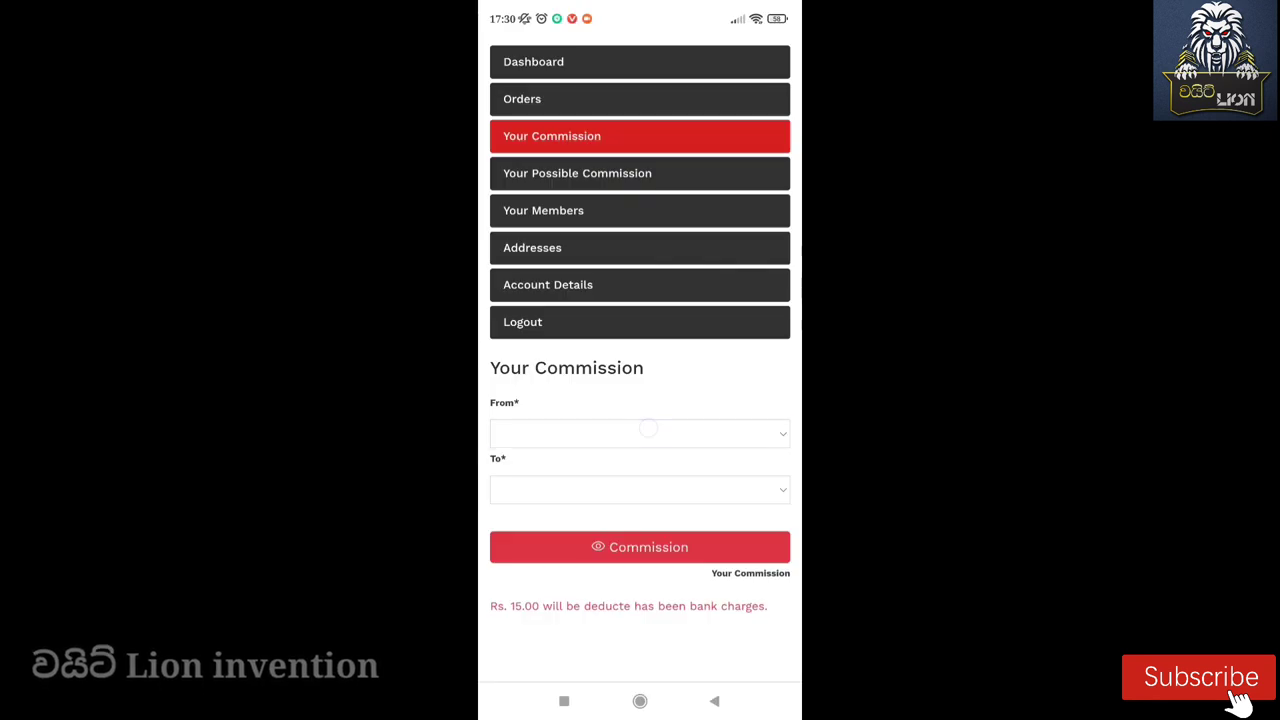
Step: Calculate commission for 09/01/2021 to 11/30/2021, showing a total of Rs. 4,011.15
click(640, 432)
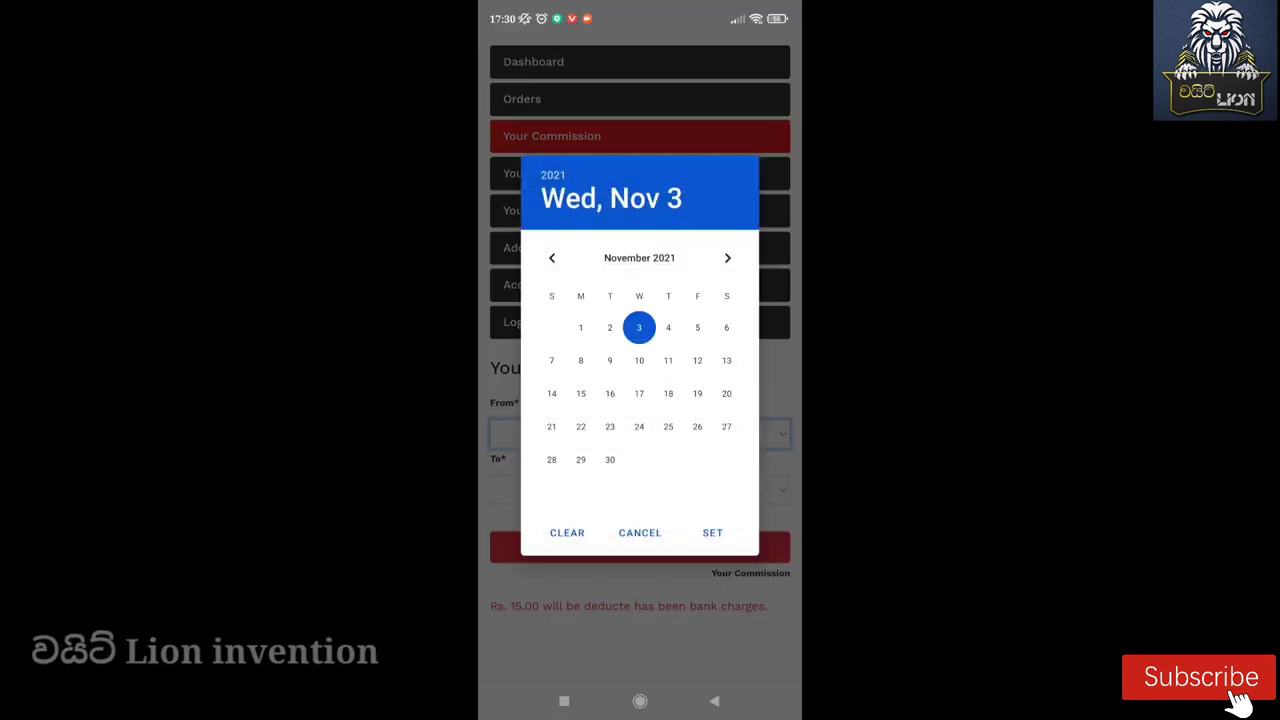
click(551, 257)
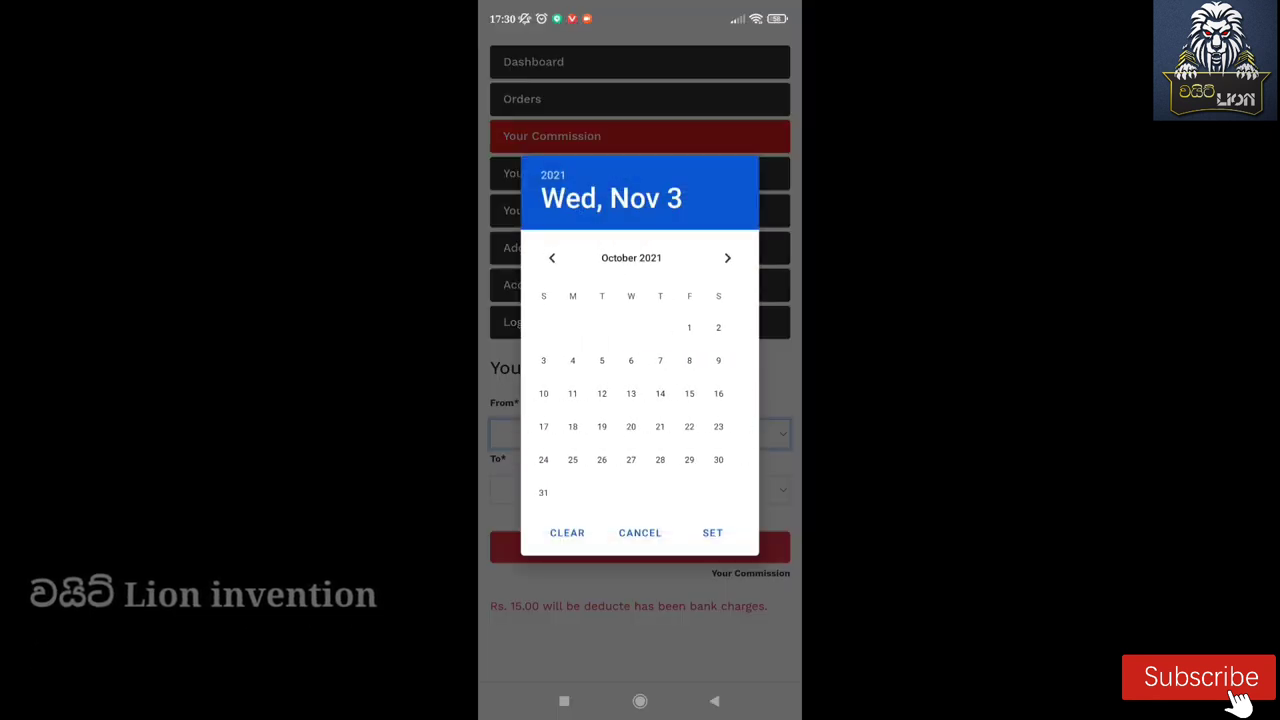
click(551, 257)
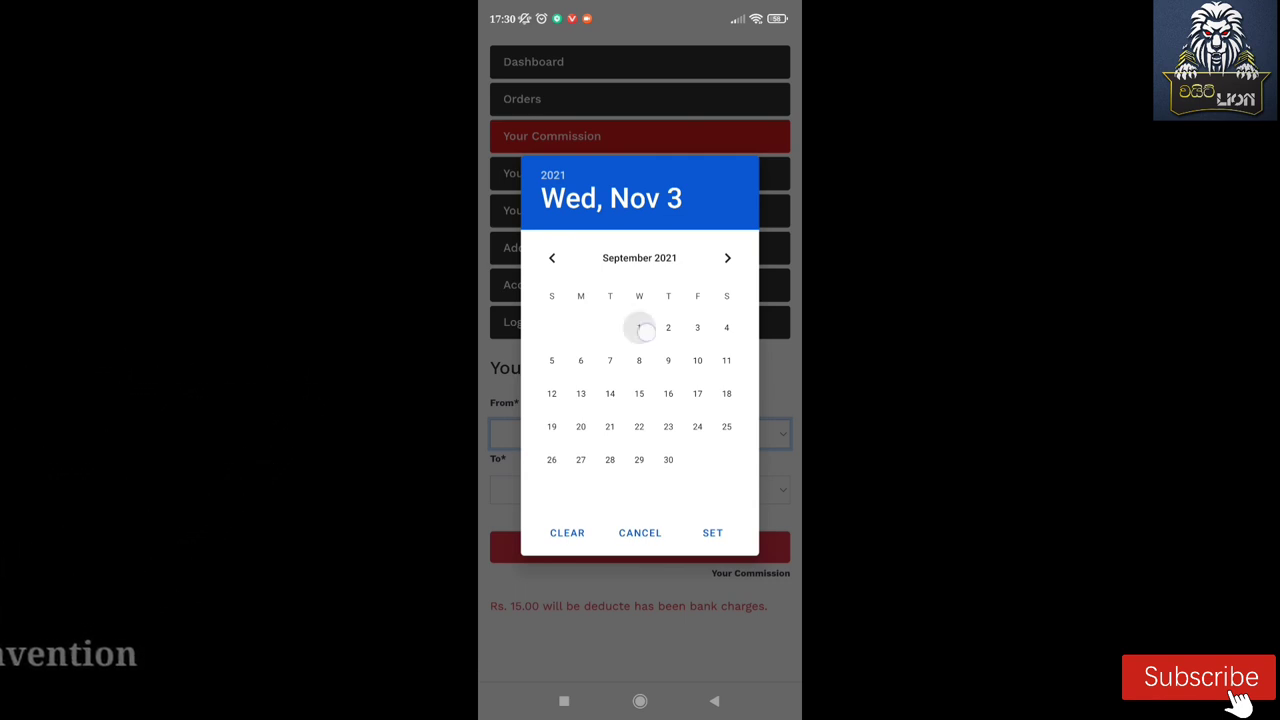
click(712, 532)
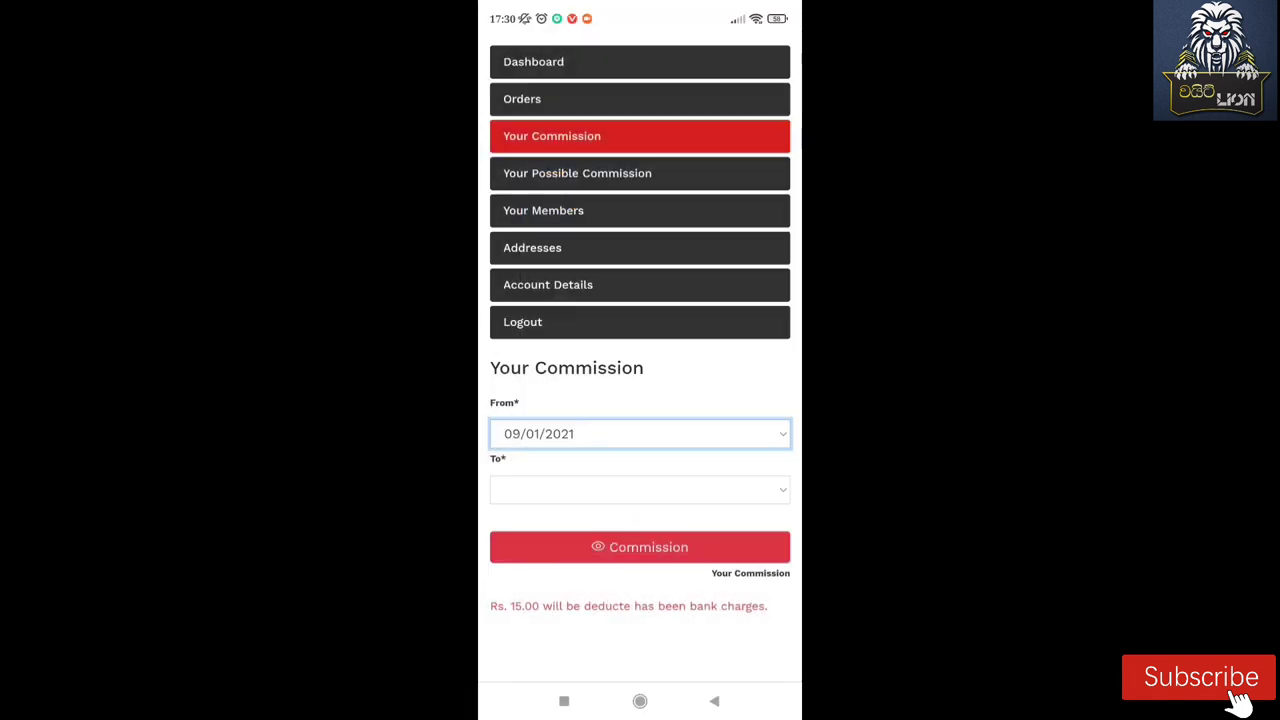
click(644, 490)
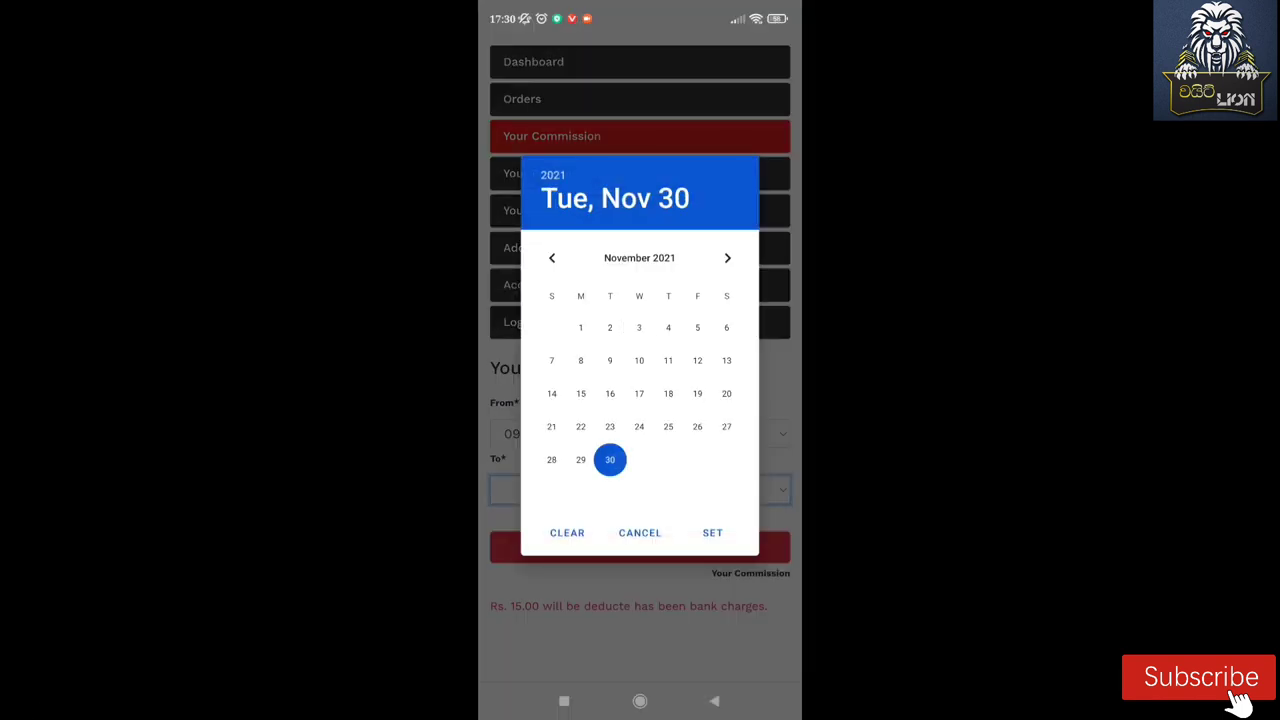
click(715, 533)
click(659, 542)
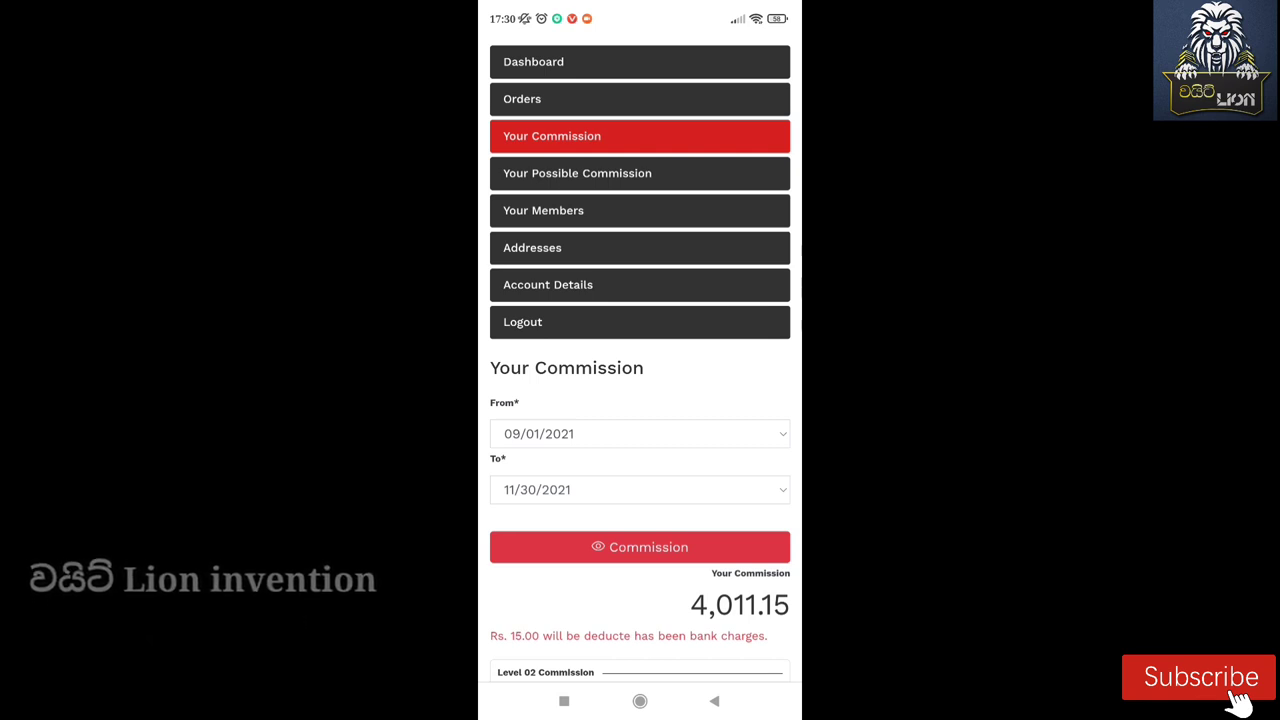
scroll(710, 430, down, 1)
scroll(710, 430, down, 1)
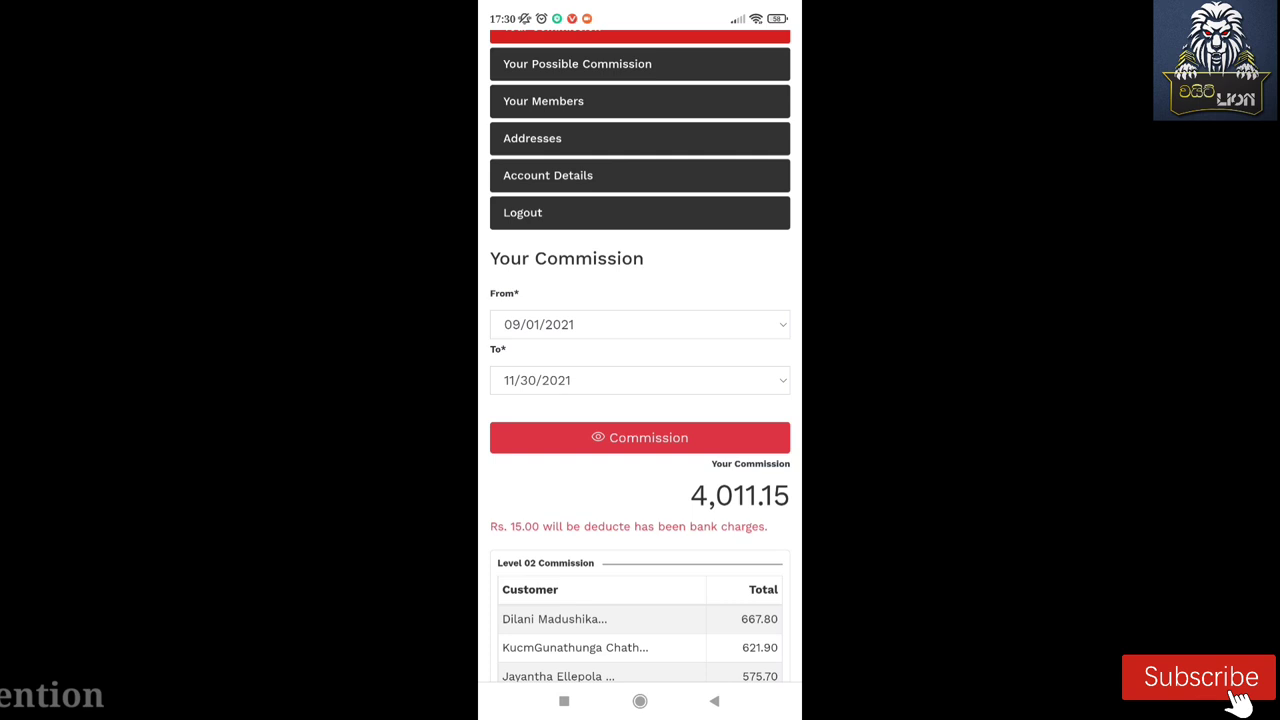
scroll(694, 428, up, 2)
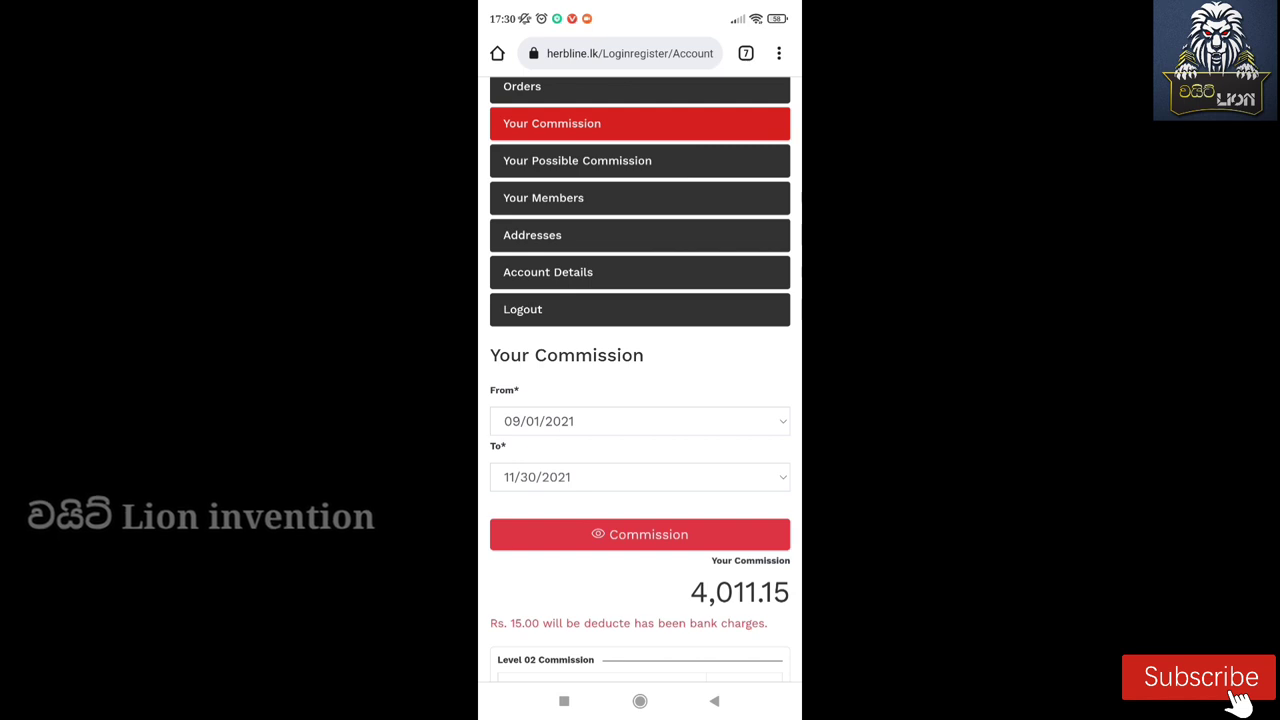
scroll(640, 380, up, 2)
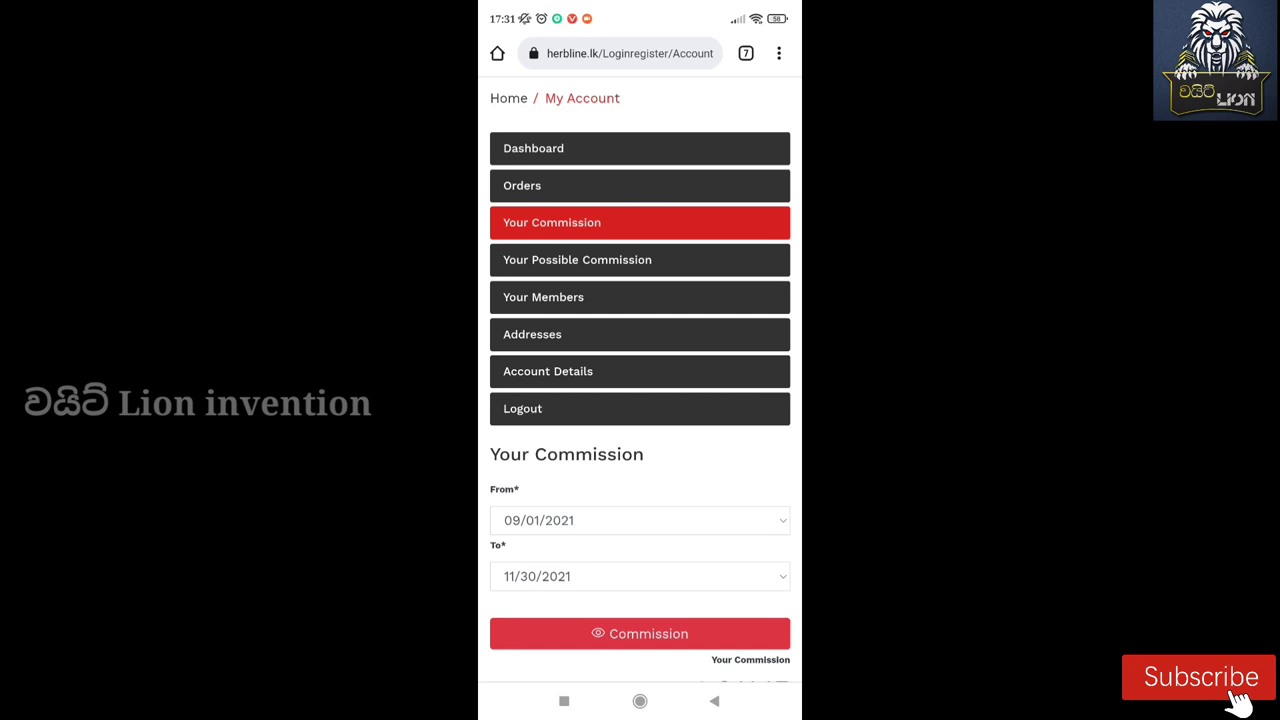
scroll(710, 348, down, 2)
scroll(710, 348, down, 1)
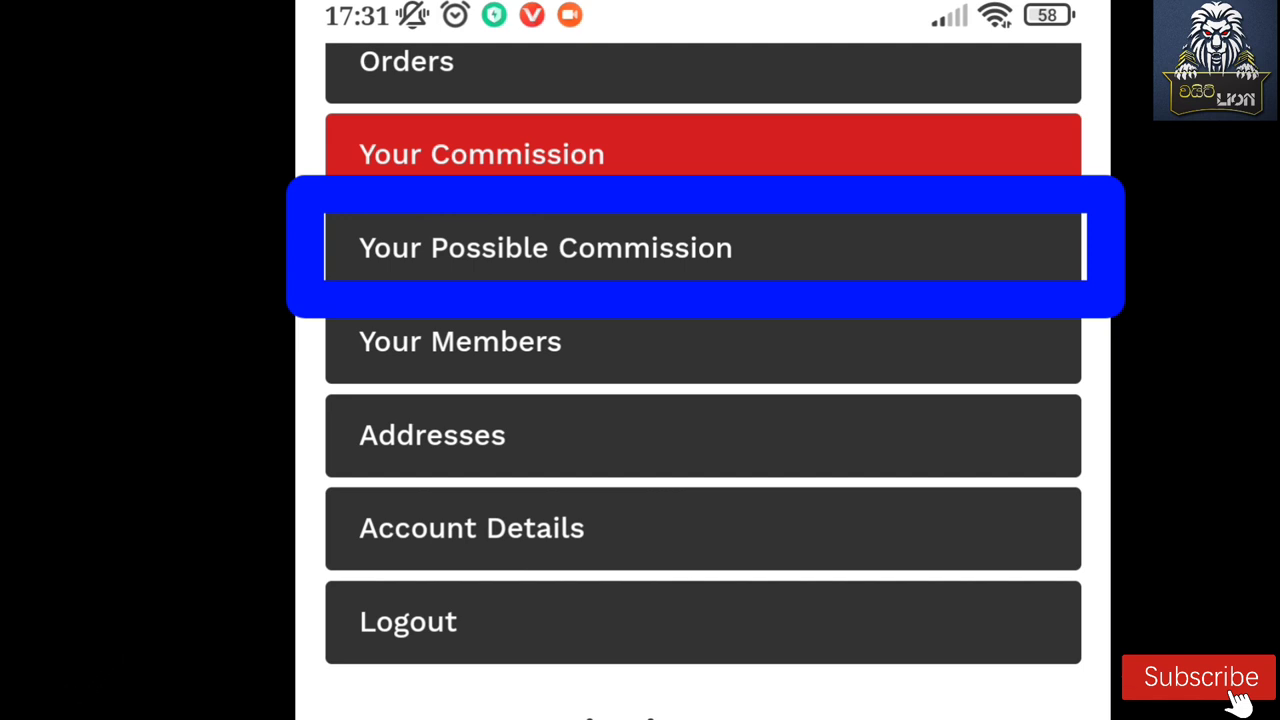
Step: Switch to Your Possible Commission and open its From date calendar
click(783, 258)
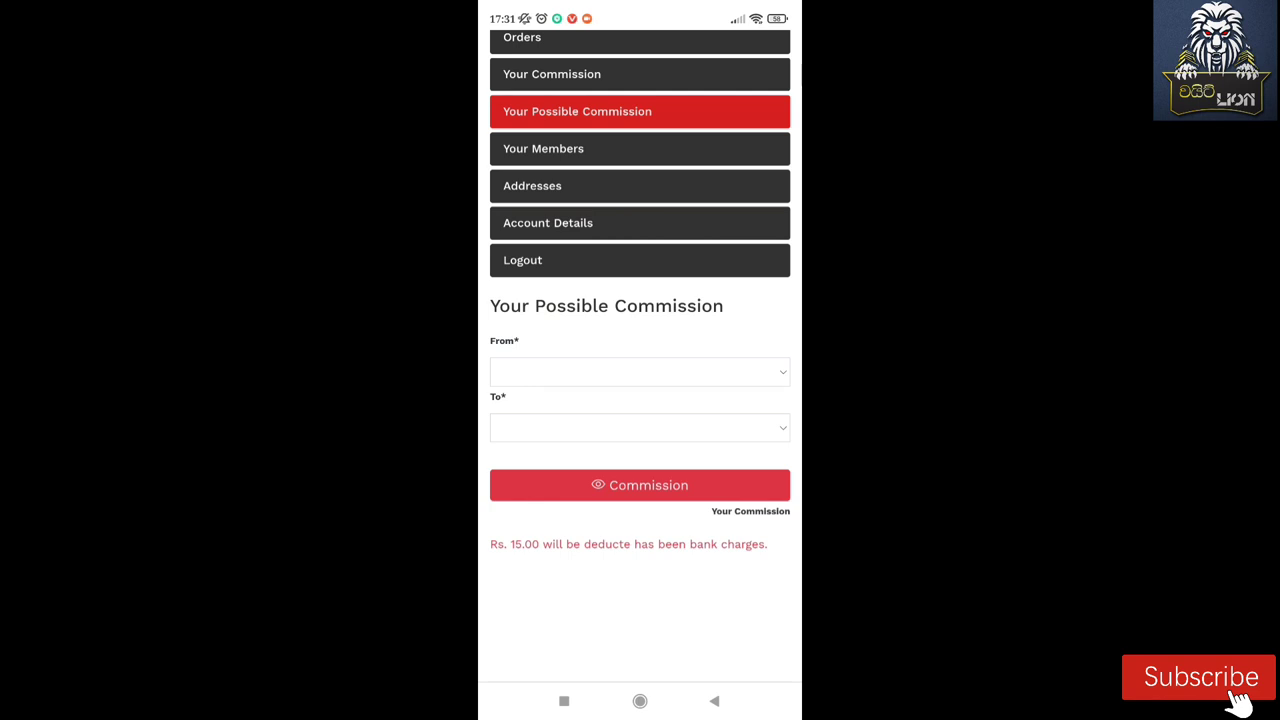
click(672, 371)
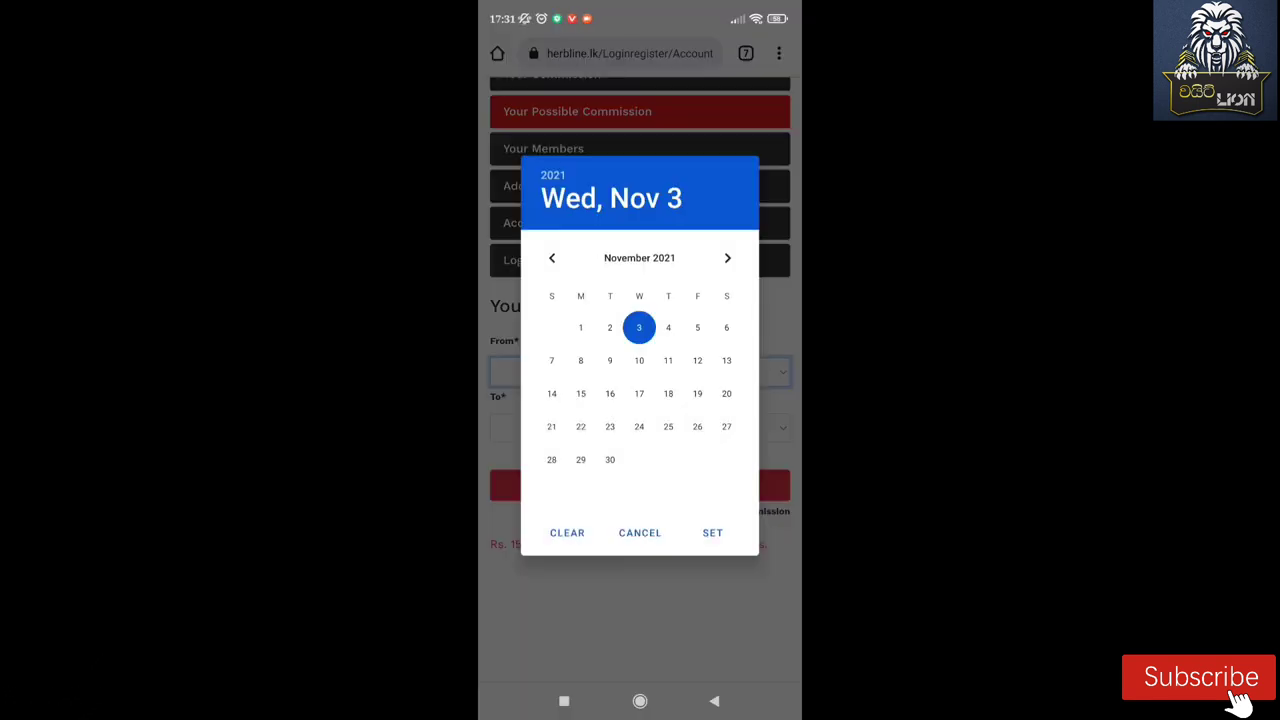
Step: Calculate possible commission for 10/01/2021 to 11/30/2021, totalling Rs. 2,284.00
click(551, 258)
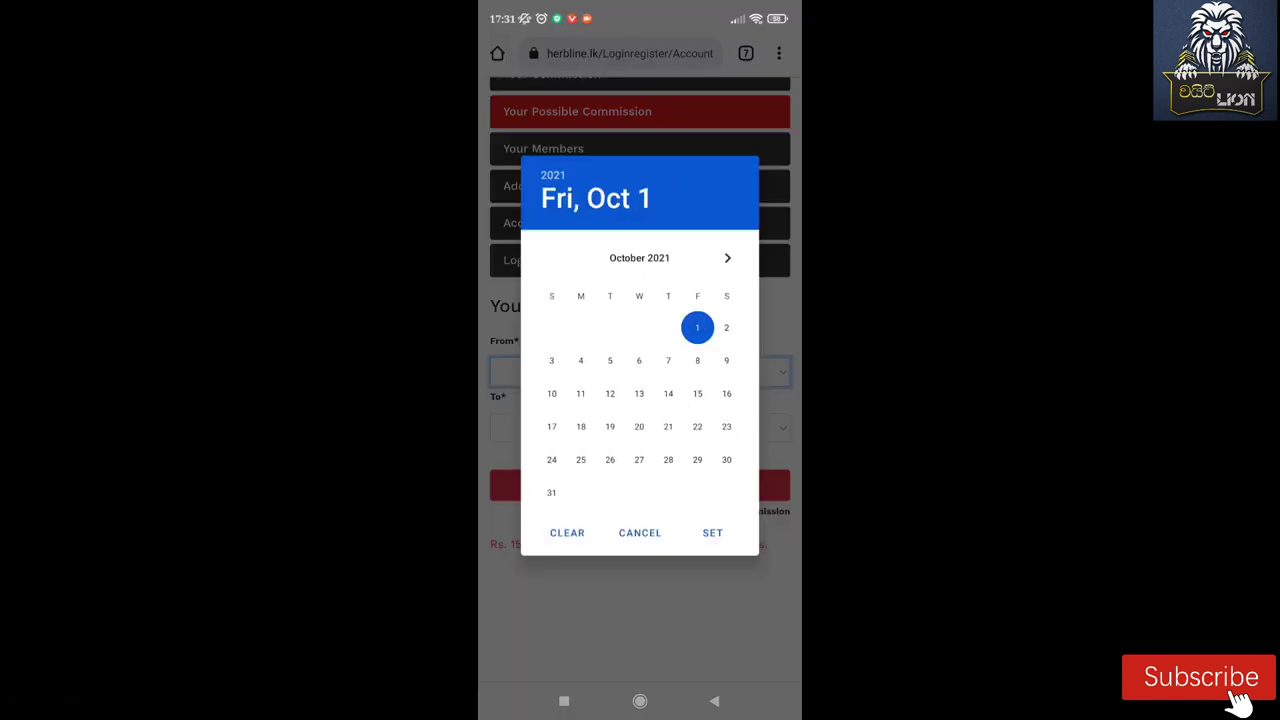
click(712, 532)
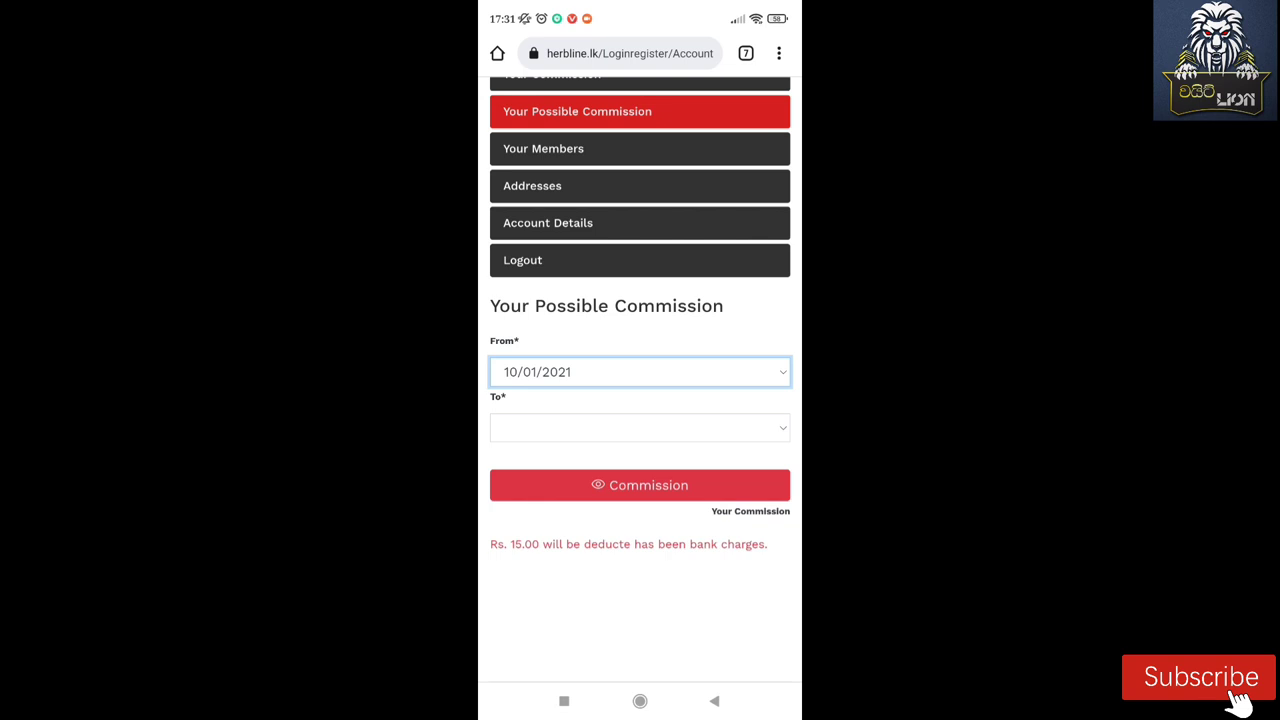
click(683, 430)
click(610, 459)
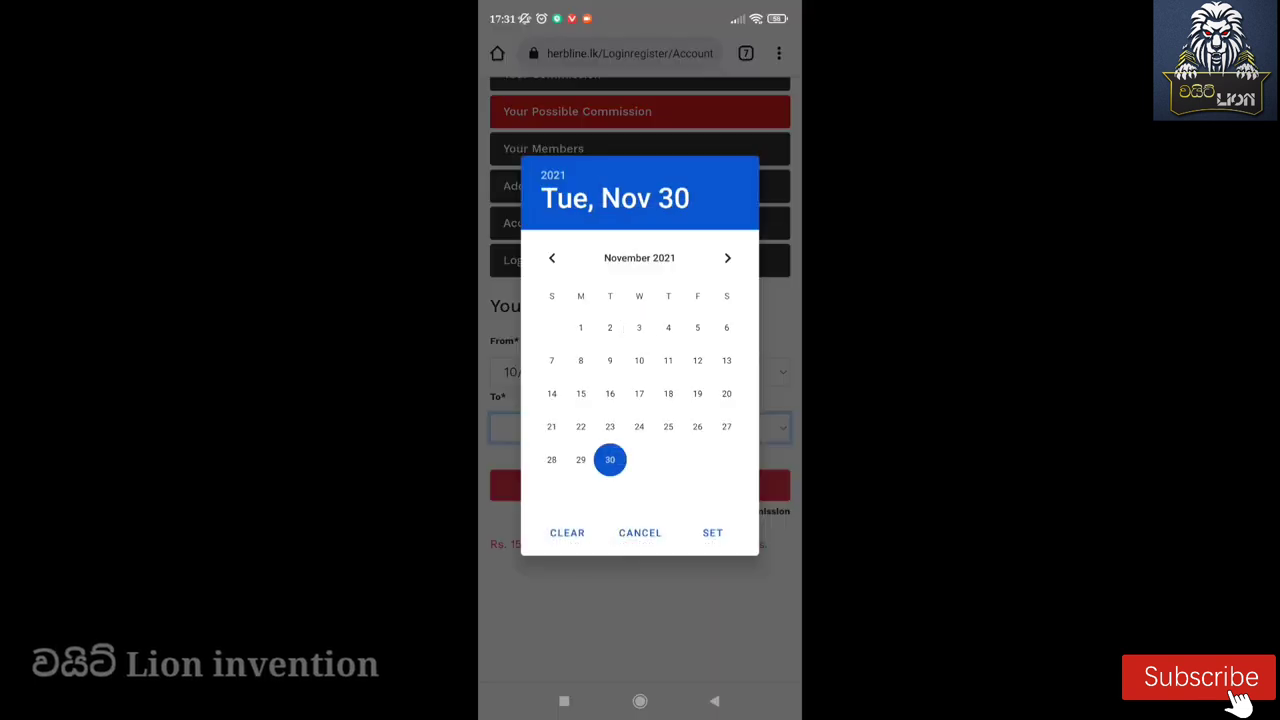
click(712, 532)
click(680, 480)
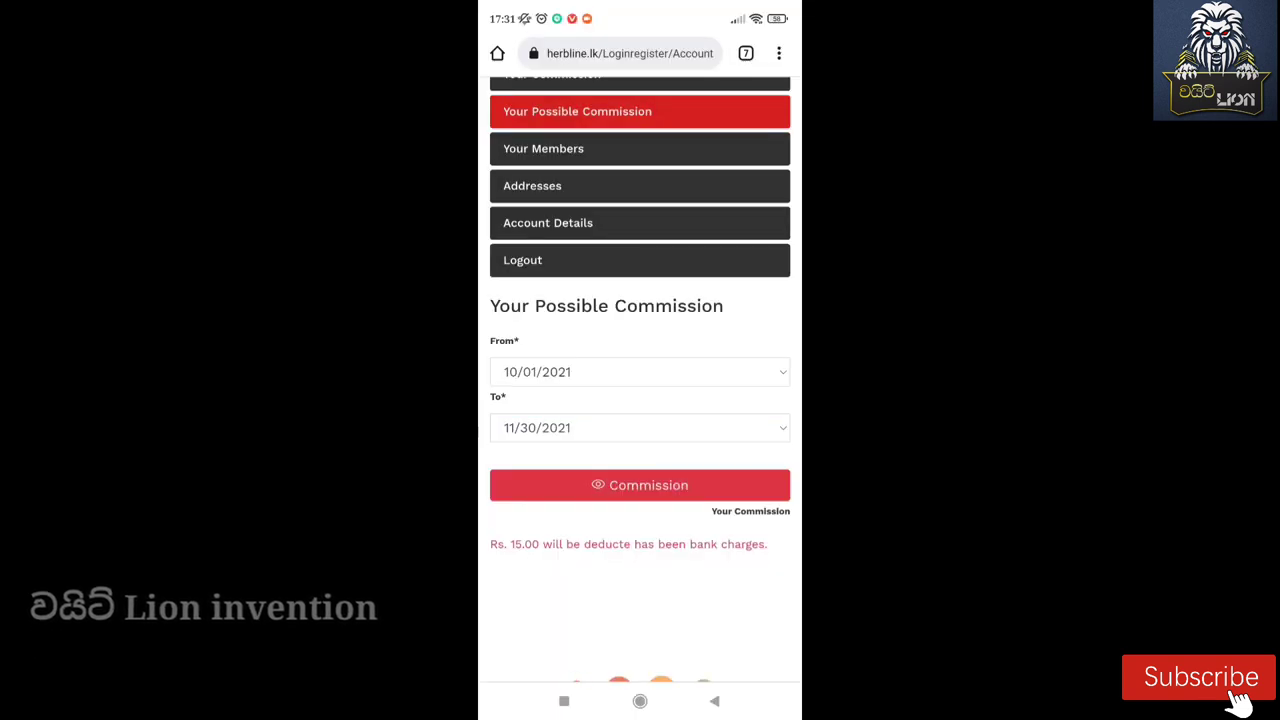
scroll(748, 368, down, 2)
scroll(748, 368, down, 1)
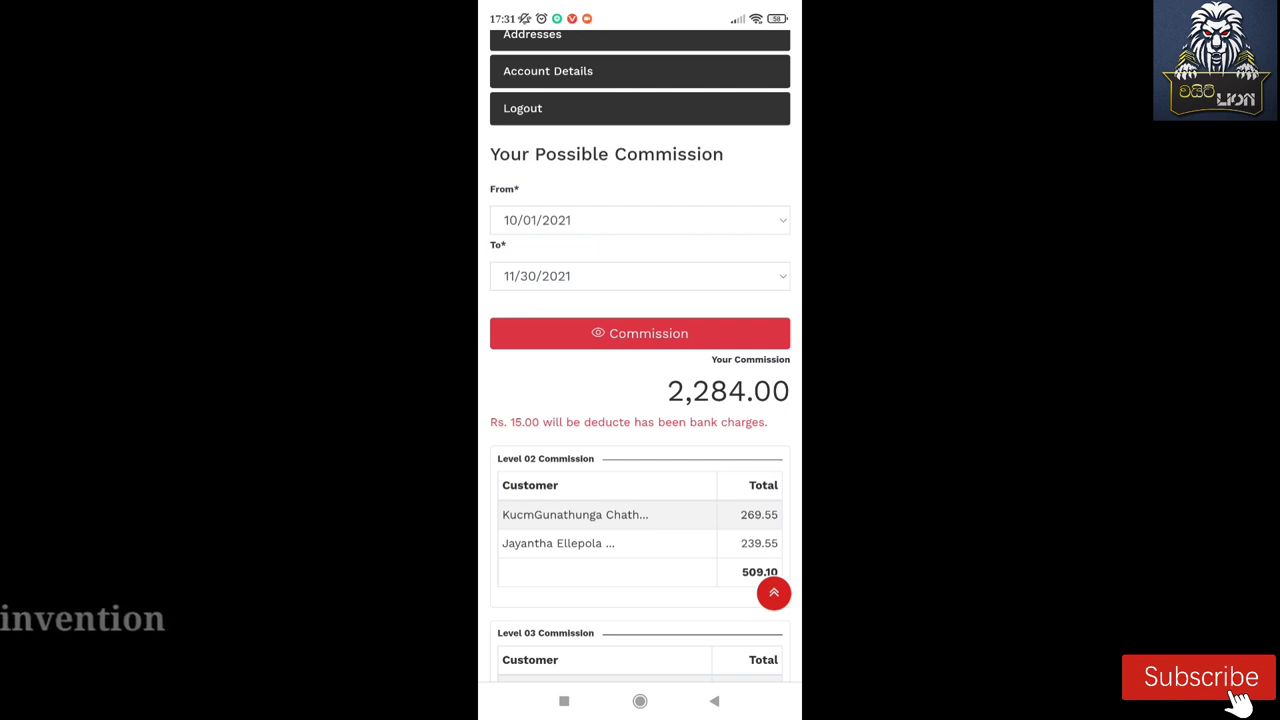
scroll(640, 360, down, 1)
scroll(640, 360, down, 2)
scroll(640, 360, down, 2)
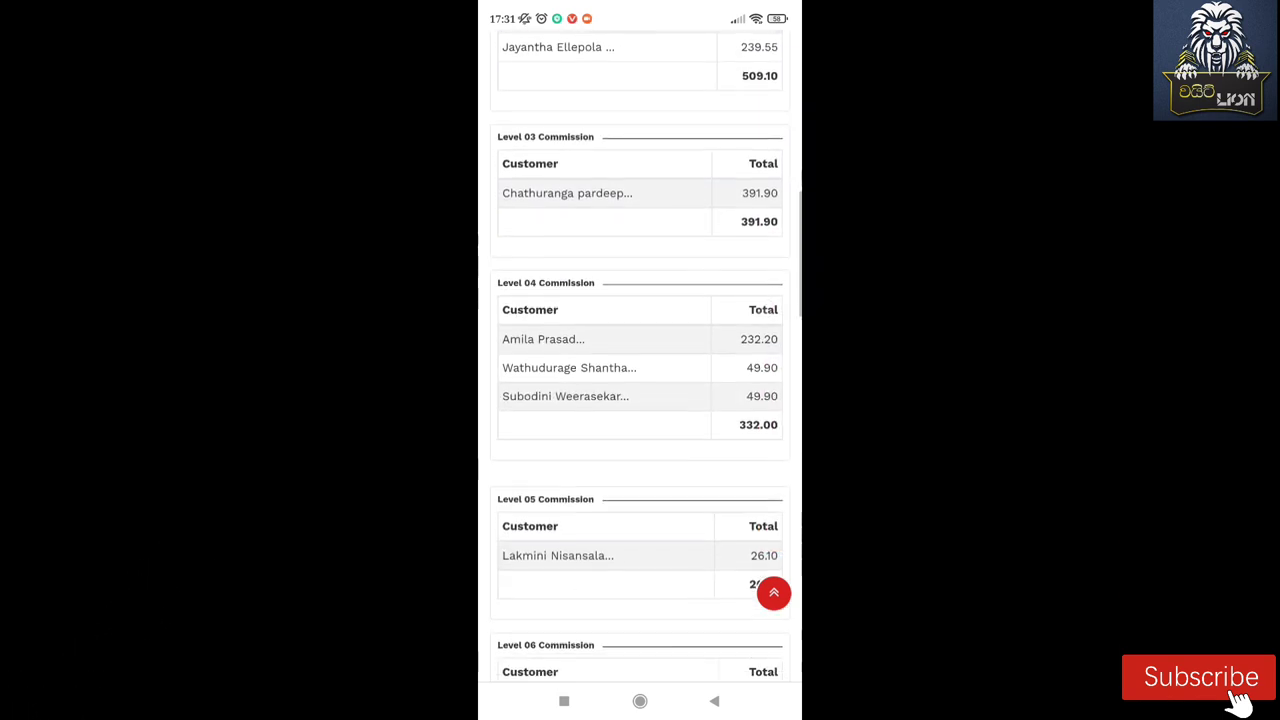
scroll(640, 360, down, 2)
scroll(640, 360, down, 2)
scroll(640, 360, down, 2)
scroll(640, 360, down, 2)
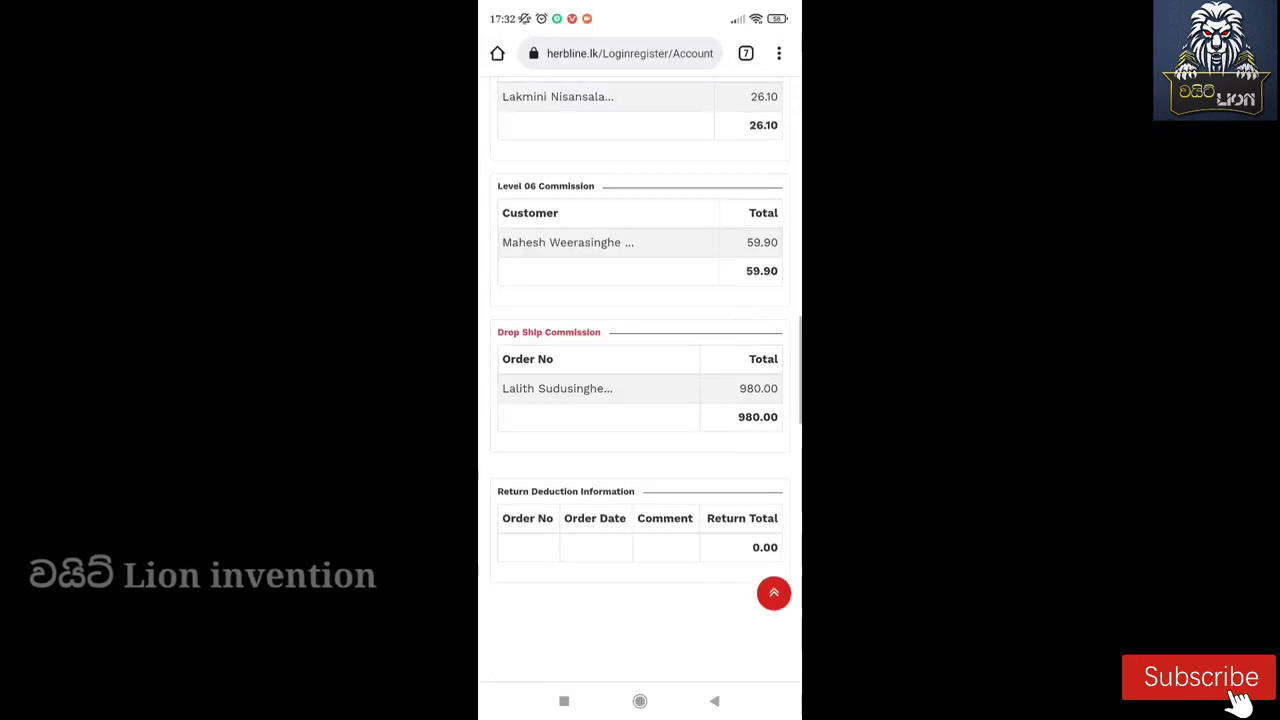
scroll(640, 360, up, 2)
scroll(640, 360, up, 3)
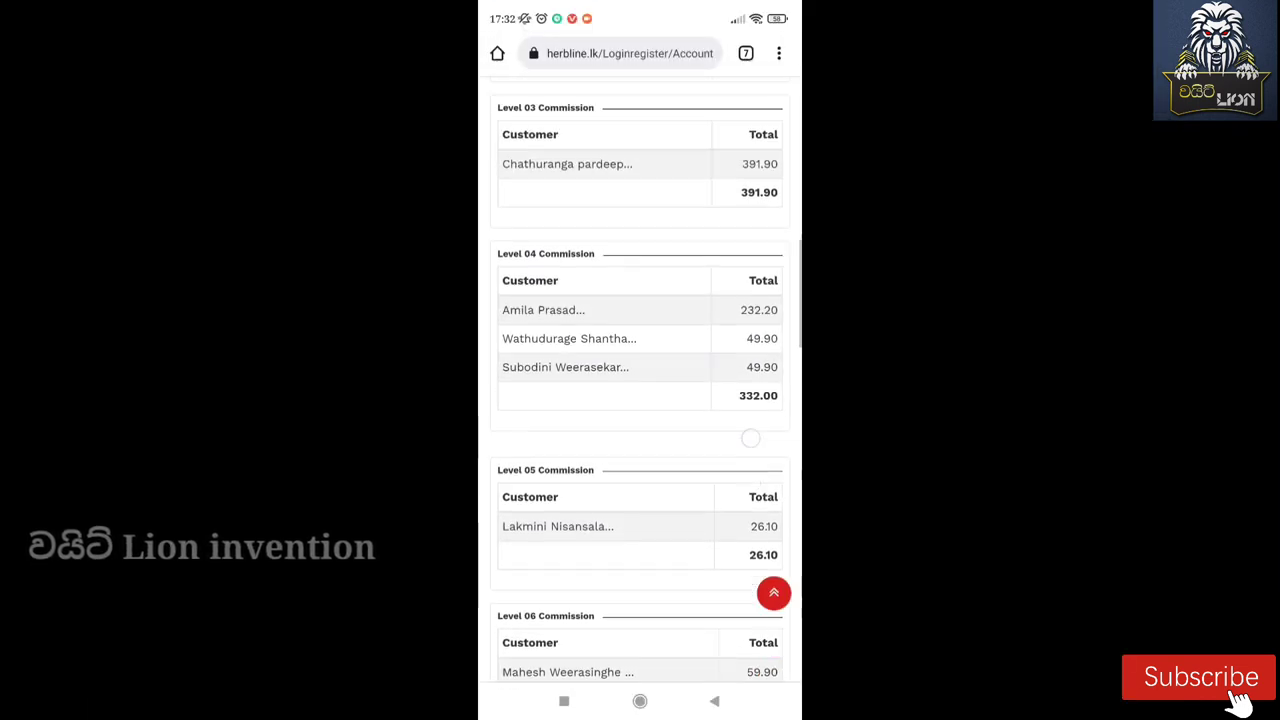
scroll(640, 360, up, 3)
scroll(640, 360, up, 2)
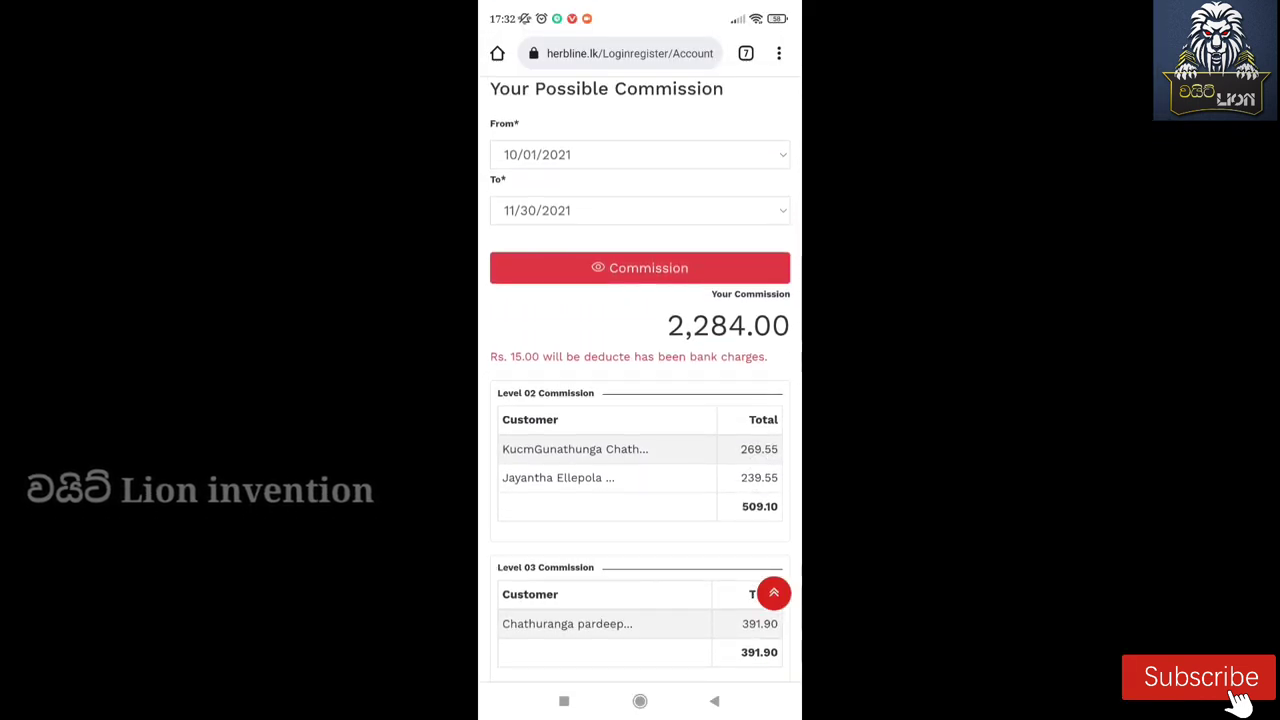